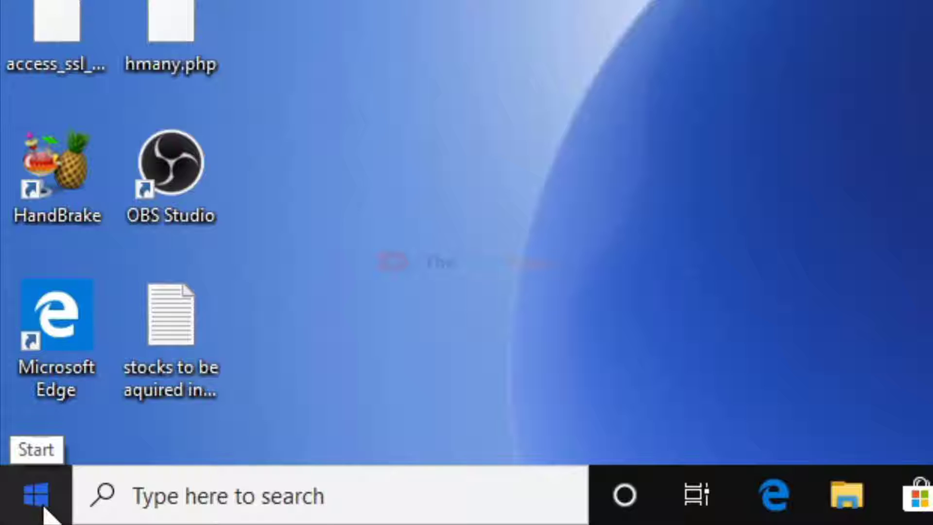
Bring up the Run box from the Start quick menu and enter ncpa.cpl
{"action": "right_click", "coordinate": [46, 513]}
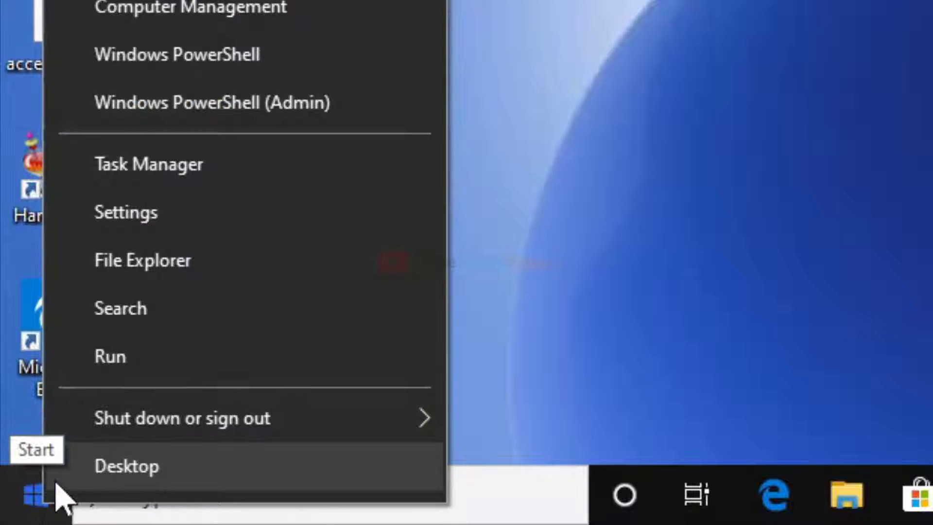
{"action": "left_click", "coordinate": [109, 371]}
{"action": "type", "text": "n"}
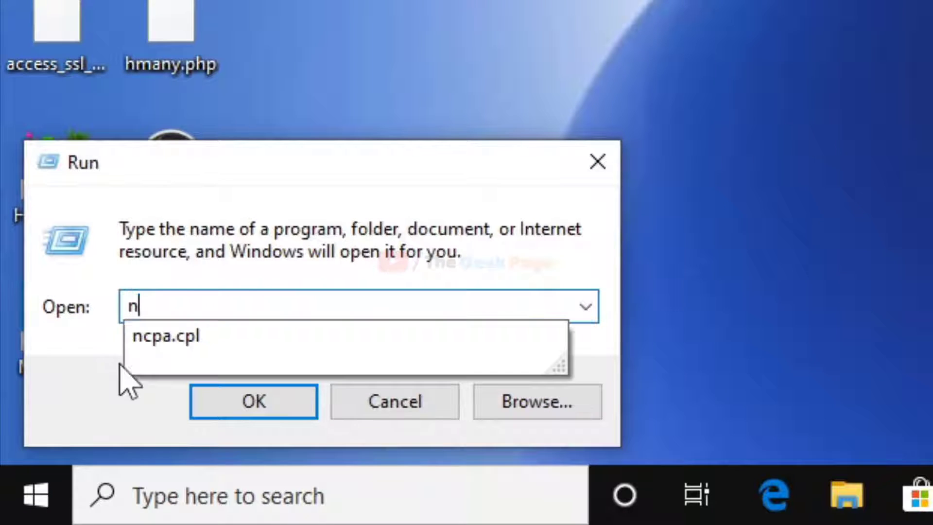
{"action": "type", "text": "cpa.c"}
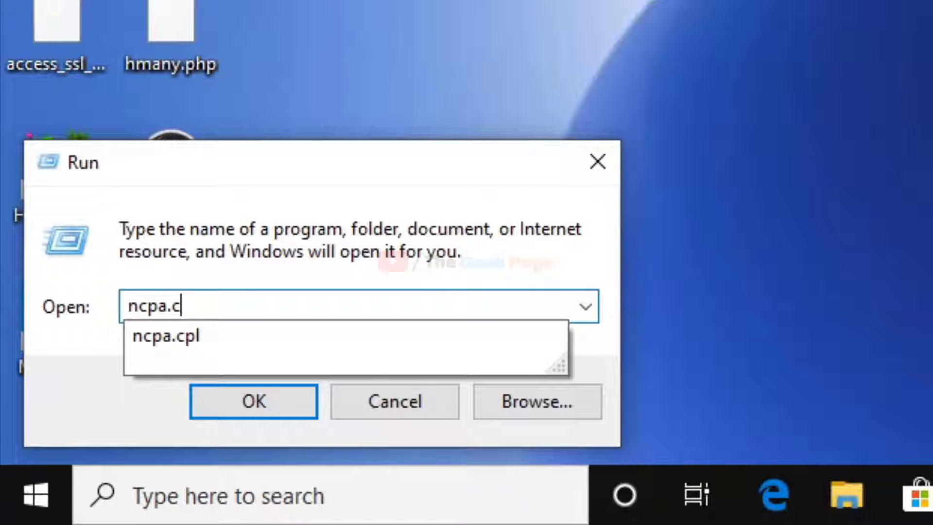
{"action": "type", "text": "pl"}
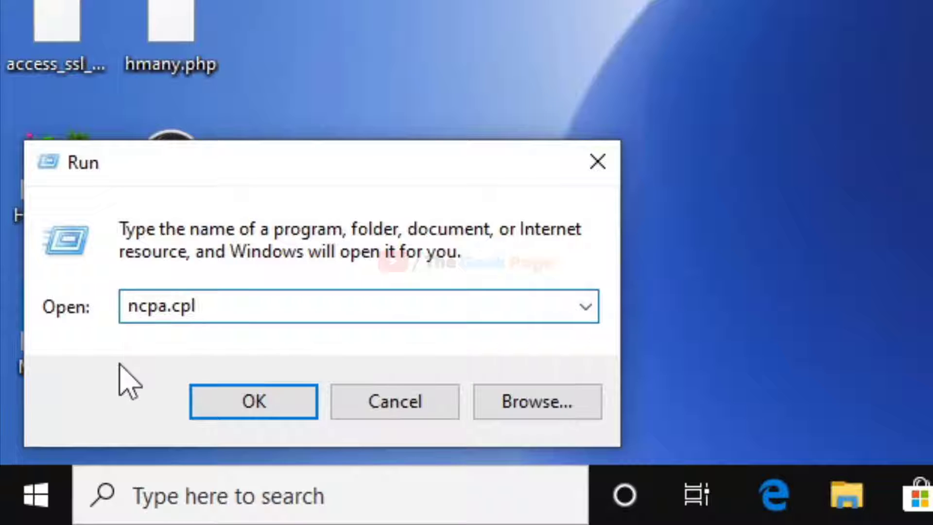
Open Network Connections, then the Wi-Fi properties, and select Internet Protocol Version 4 (TCP/IPv4)
{"action": "left_click", "coordinate": [222, 414]}
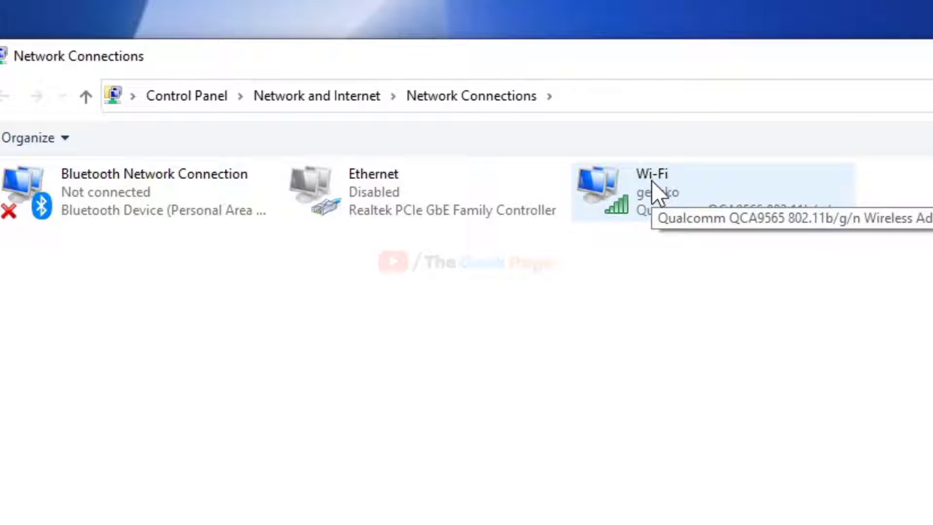
{"action": "right_click", "coordinate": [627, 191]}
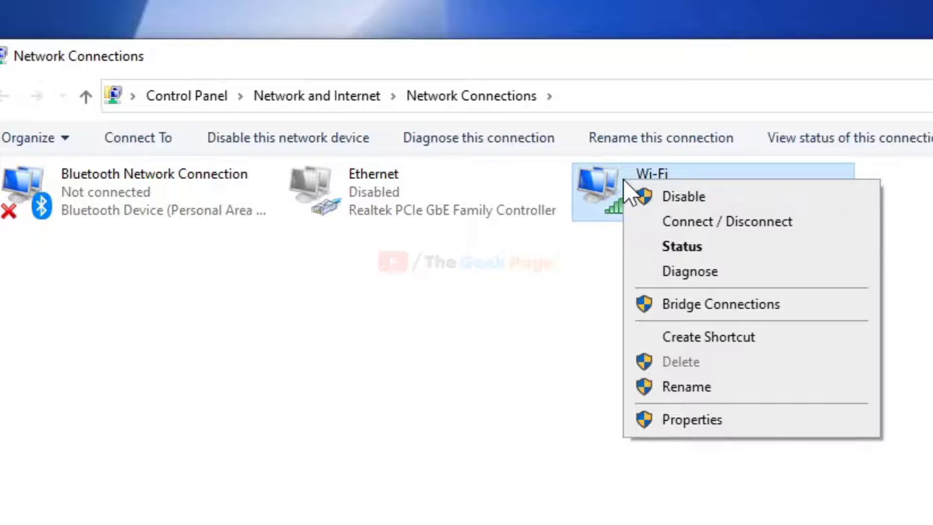
{"action": "left_click", "coordinate": [708, 420]}
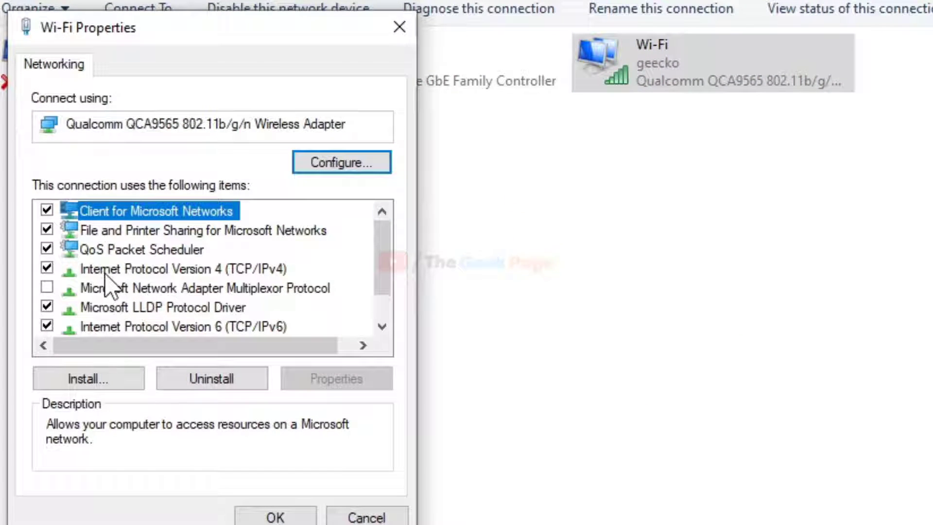
{"action": "left_click", "coordinate": [114, 275]}
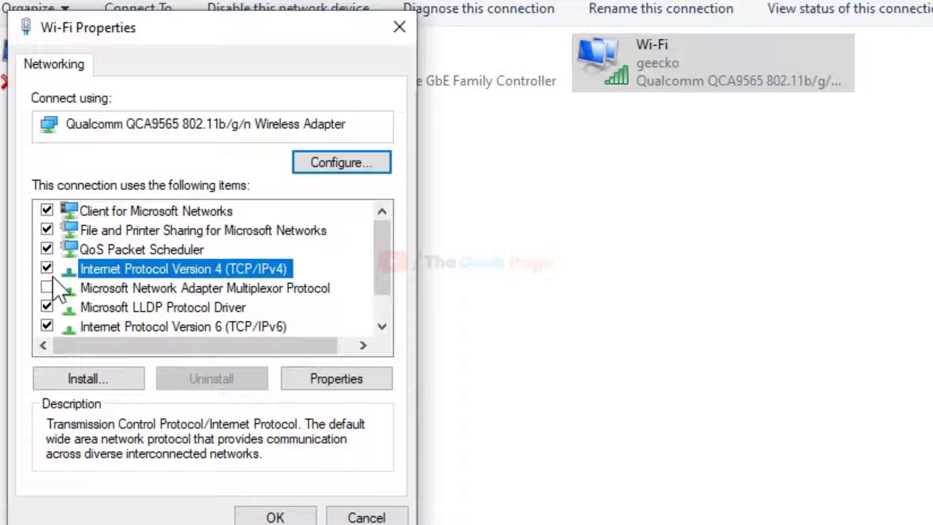
Open the Wi-Fi IPv4 settings and try the fixed IP option, then revert to automatic IP and DNS
{"action": "left_click", "coordinate": [332, 380]}
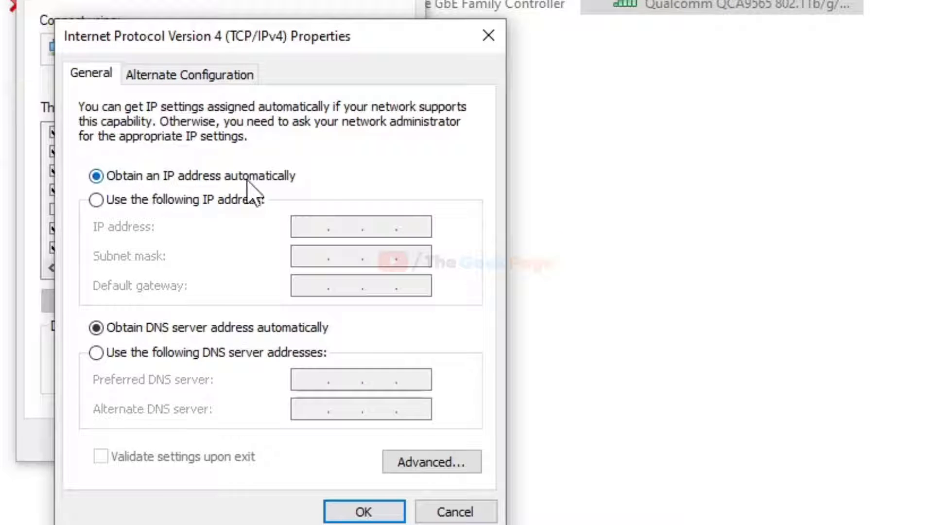
{"action": "left_click", "coordinate": [99, 201]}
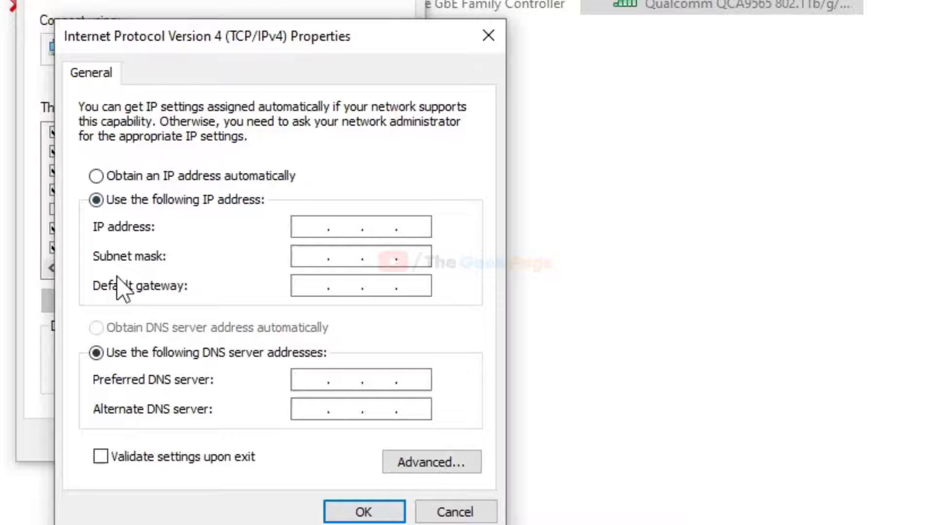
{"action": "left_click", "coordinate": [97, 177]}
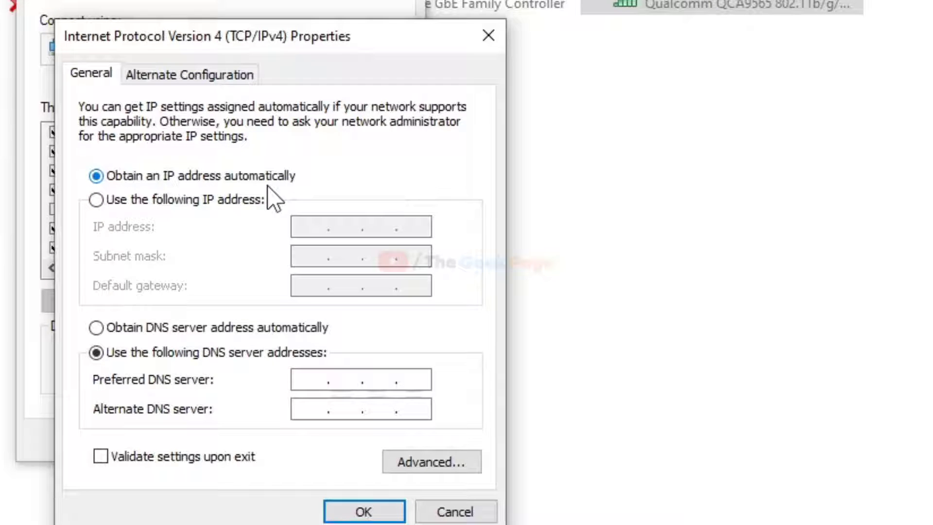
{"action": "left_click", "coordinate": [96, 329]}
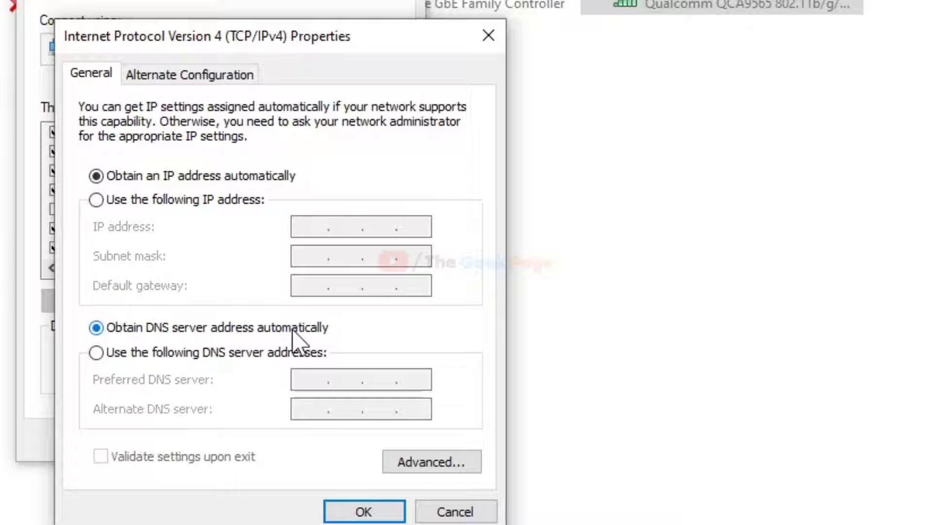
Reselect automatic IP and DNS server addresses and confirm, closing the dialogs
{"action": "left_click", "coordinate": [96, 176]}
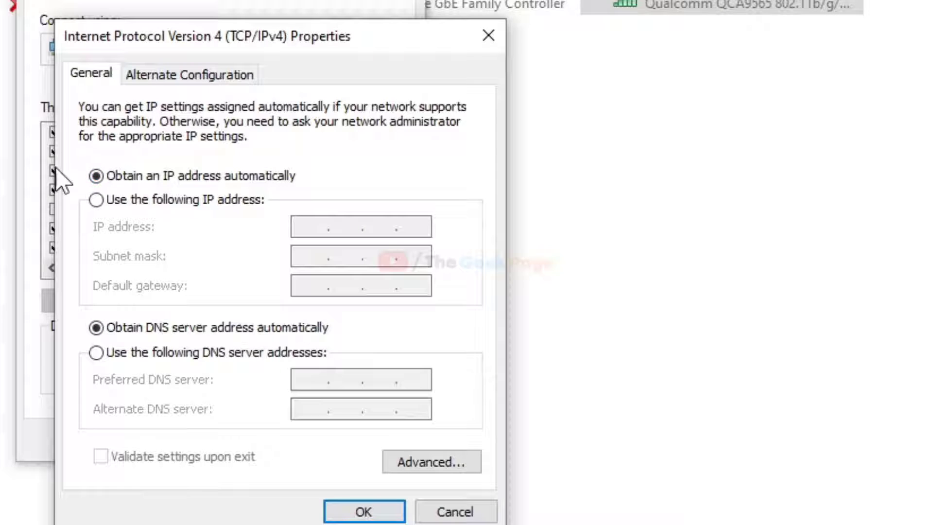
{"action": "left_click", "coordinate": [105, 329]}
{"action": "left_click", "coordinate": [97, 178]}
{"action": "left_click", "coordinate": [139, 327]}
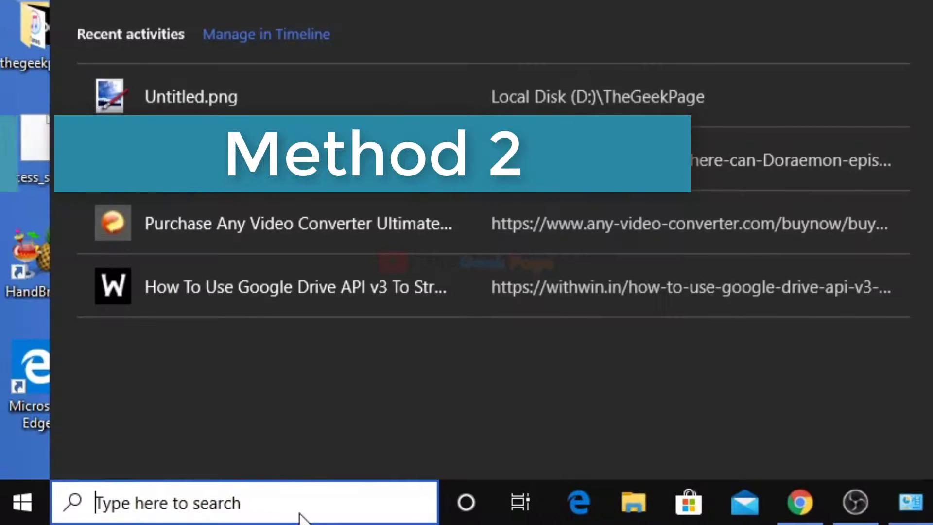
Run ipconfig in an administrator Command Prompt, showing IPv4 192.168.1.7, mask 255.255.255.0, gateway 192.168.1.1
{"action": "type", "text": "cmd"}
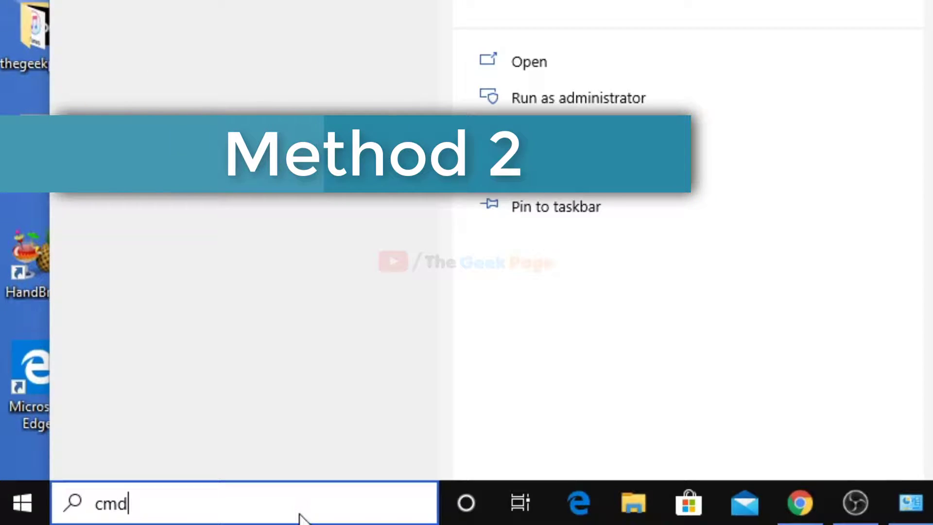
{"action": "right_click", "coordinate": [213, 141]}
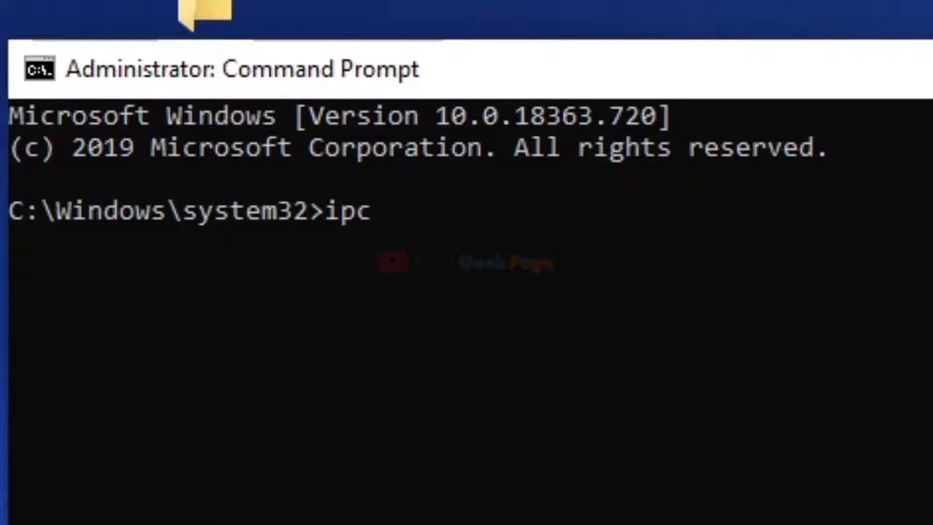
{"action": "type", "text": "fig"}
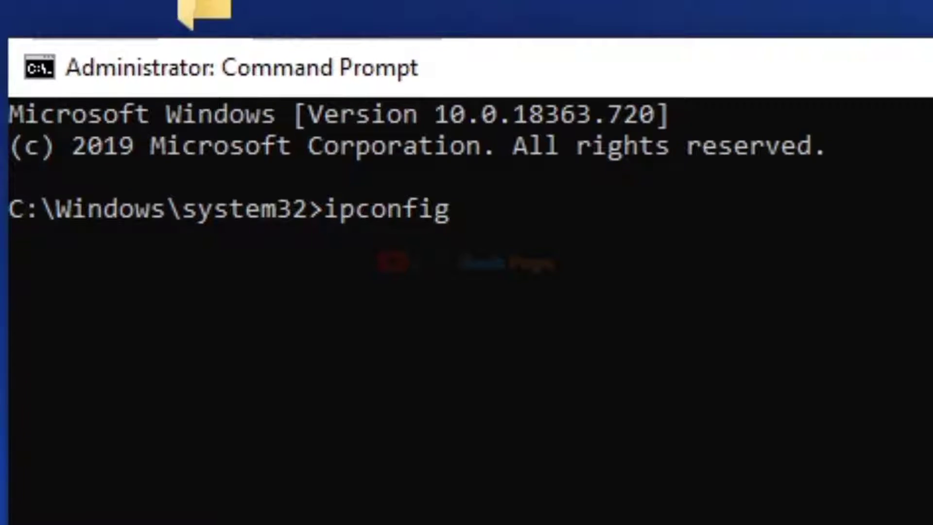
{"action": "key", "text": "Return"}
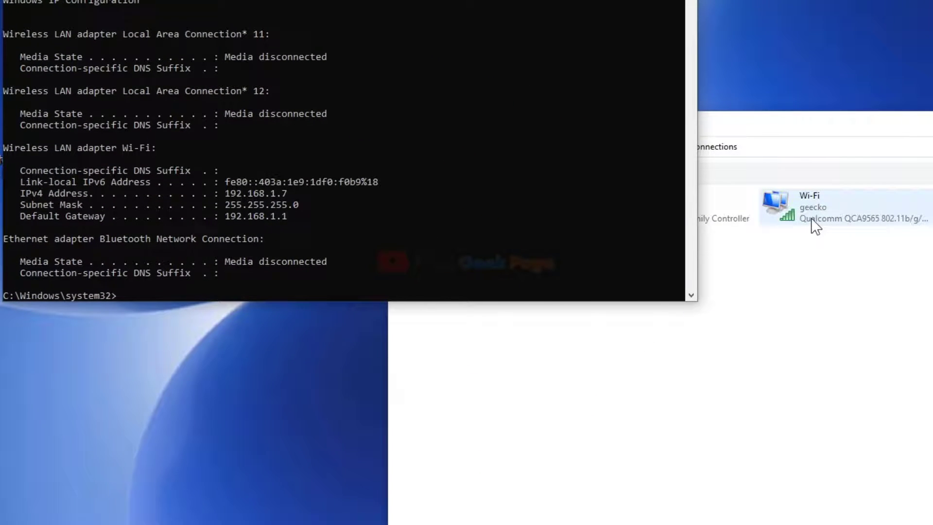
Reopen the Wi-Fi adapter's Internet Protocol Version 4 (TCP/IPv4) properties
{"action": "right_click", "coordinate": [812, 219]}
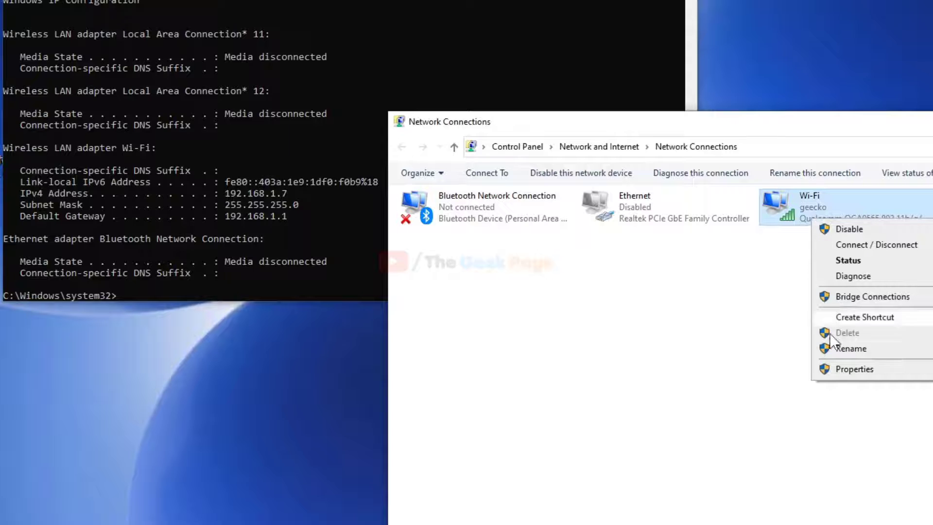
{"action": "left_click", "coordinate": [845, 370]}
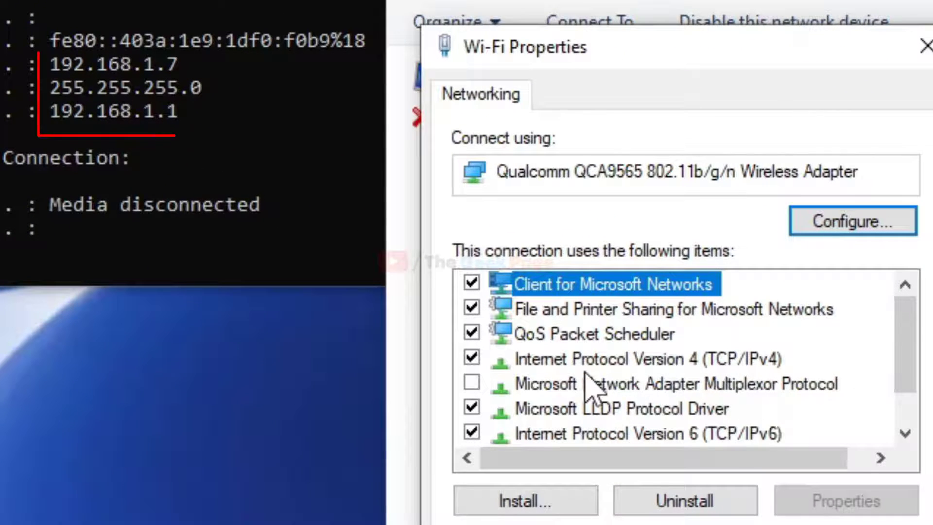
{"action": "left_click", "coordinate": [585, 368]}
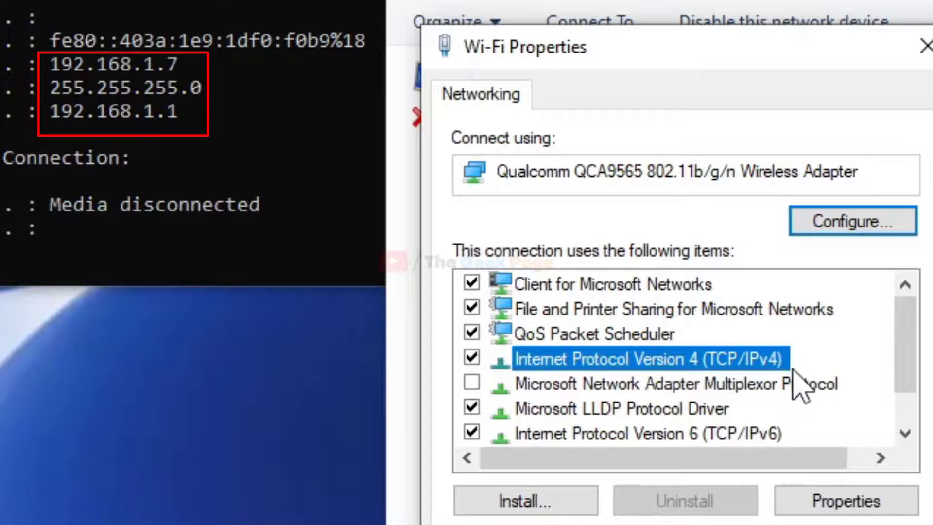
{"action": "left_click", "coordinate": [858, 502]}
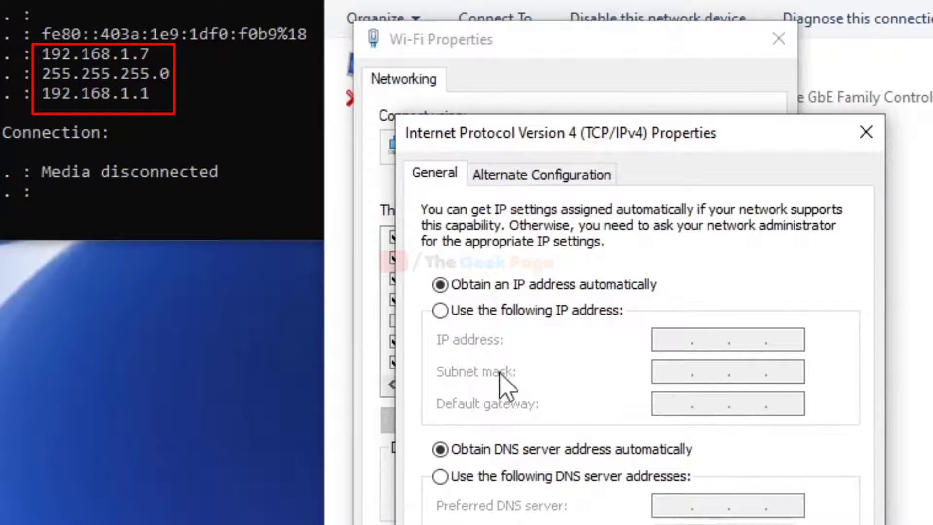
Set a fixed IP 192.168.1.7 with subnet mask 255.255.255.0 and gateway 192.168.1.1
{"action": "left_click", "coordinate": [441, 312]}
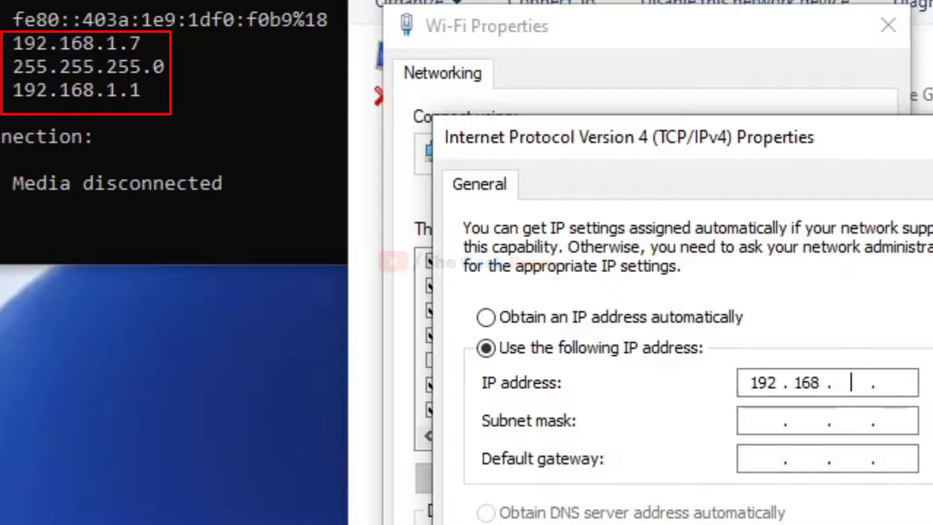
{"action": "left_click", "coordinate": [763, 420]}
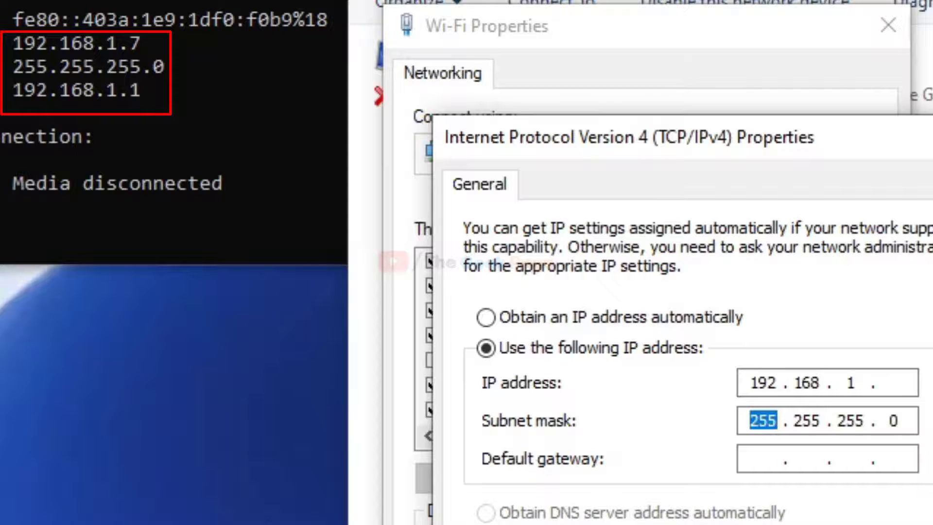
{"action": "left_click", "coordinate": [907, 388]}
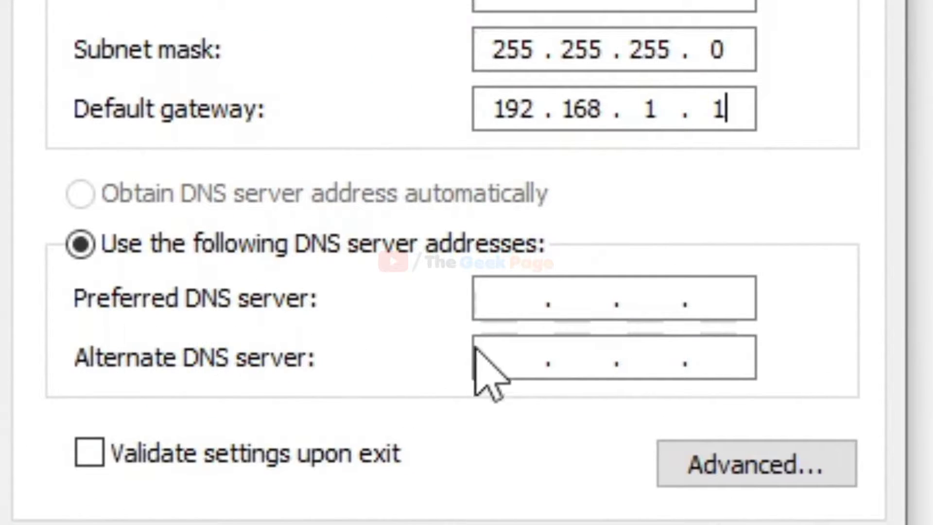
Enter 8.8.8.8 as the preferred DNS server
{"action": "left_click", "coordinate": [521, 301]}
{"action": "type", "text": "8"}
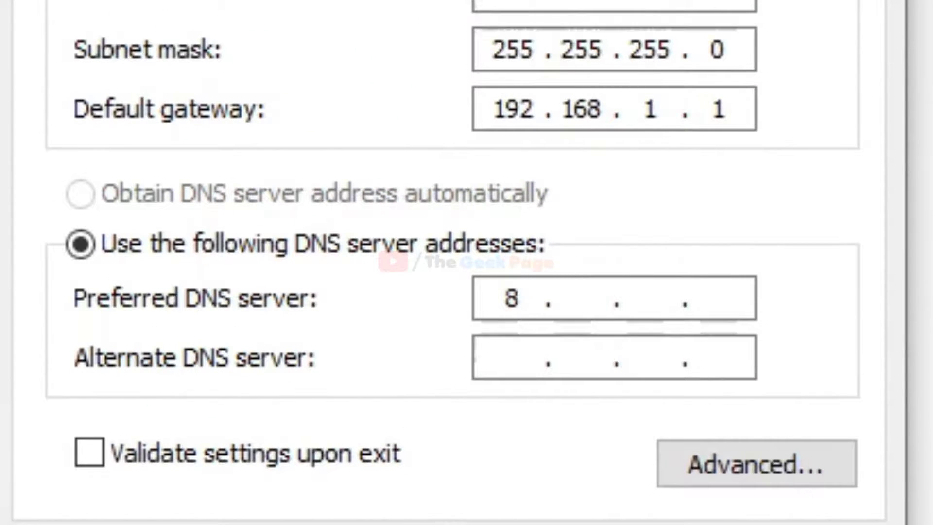
{"action": "left_click", "coordinate": [580, 306]}
{"action": "type", "text": "8 ."}
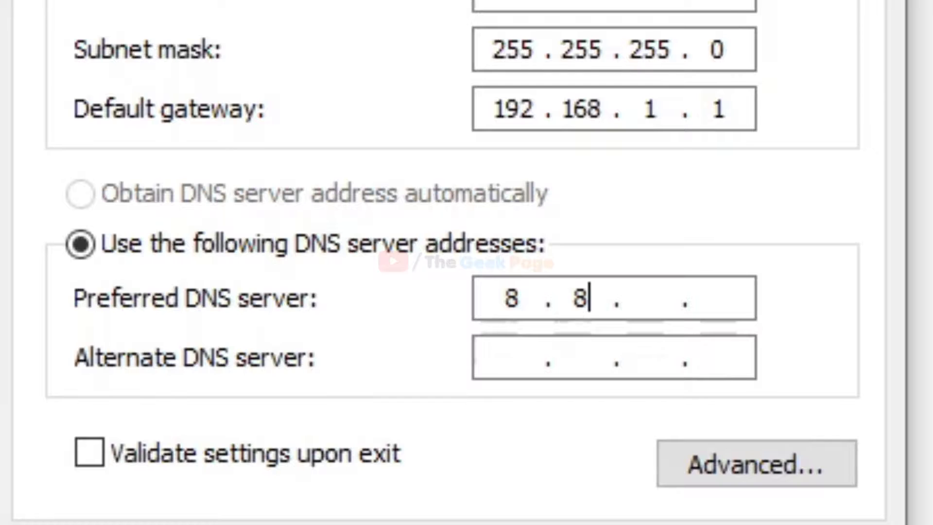
{"action": "left_click", "coordinate": [646, 305]}
{"action": "type", "text": "8"}
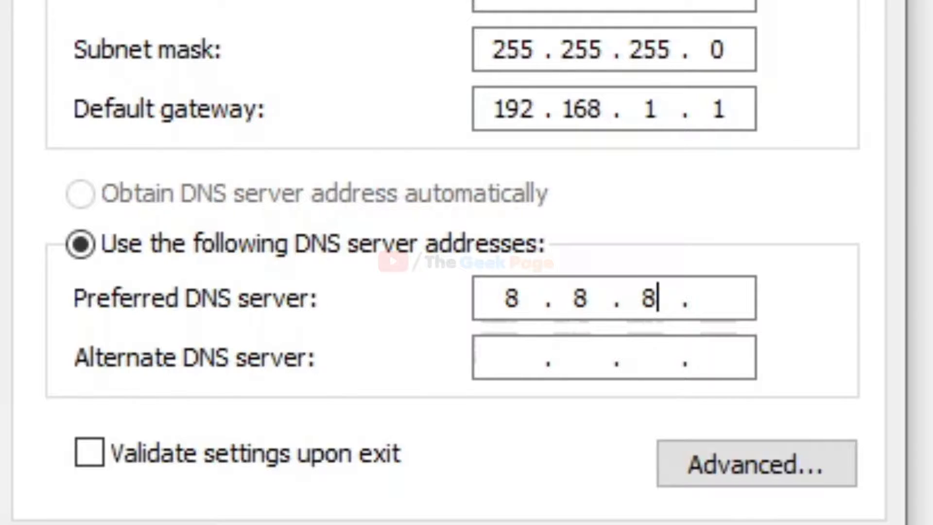
{"action": "left_click", "coordinate": [751, 294]}
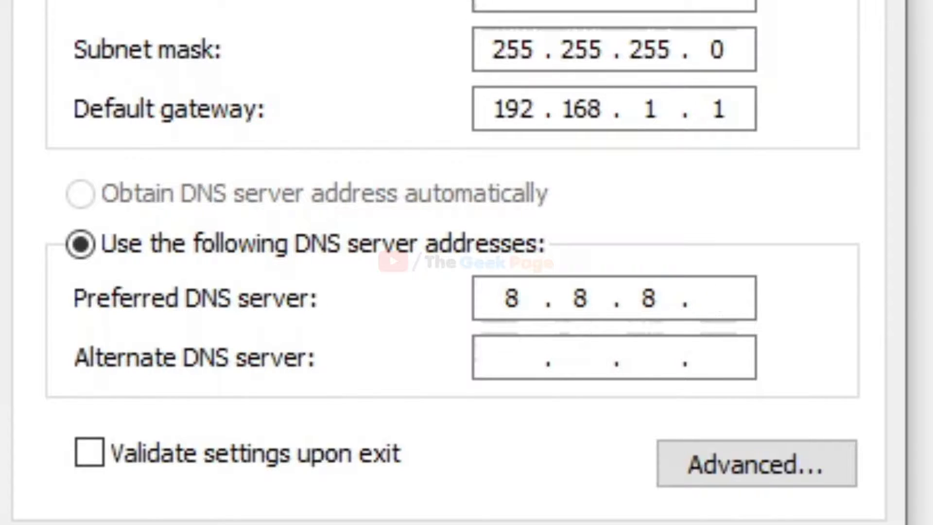
{"action": "type", "text": "8"}
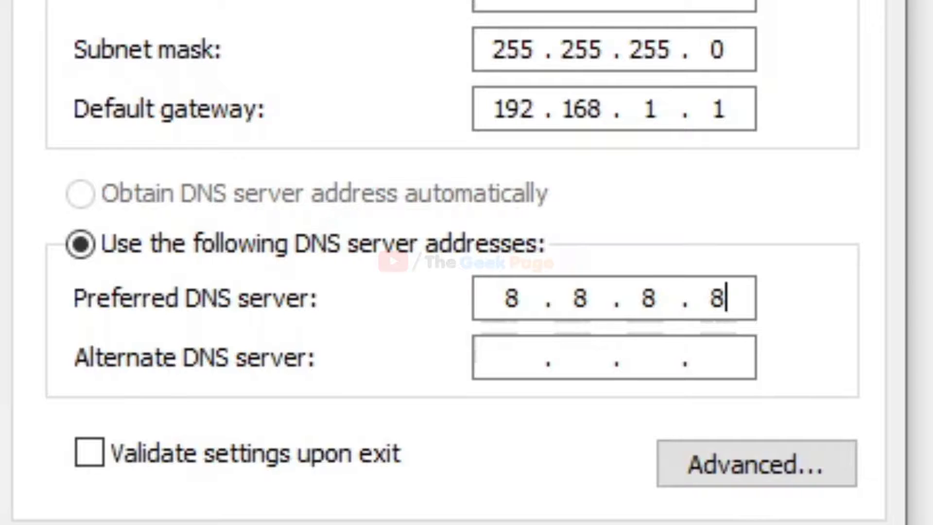
Enter 8.8.4.4 as the alternate DNS server
{"action": "left_click", "coordinate": [514, 357]}
{"action": "type", "text": "8 . . ."}
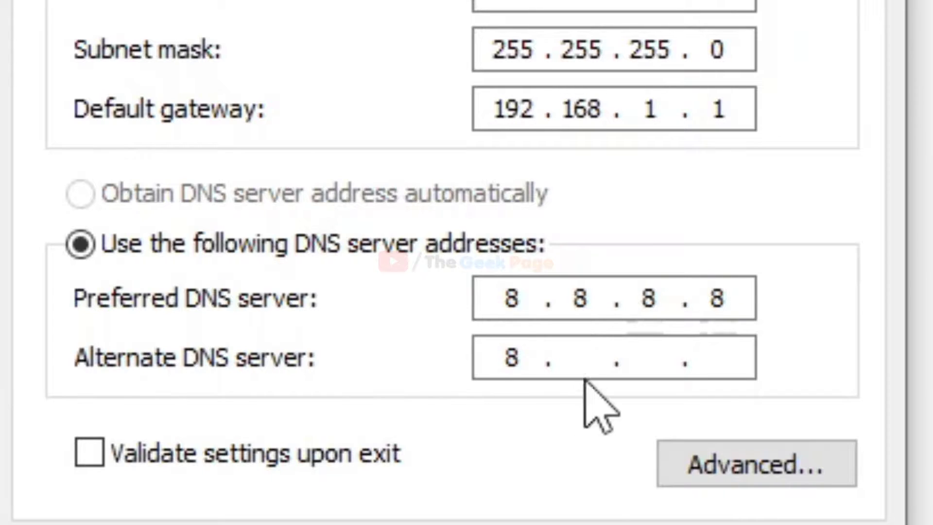
{"action": "left_click", "coordinate": [588, 362]}
{"action": "type", "text": "8 ."}
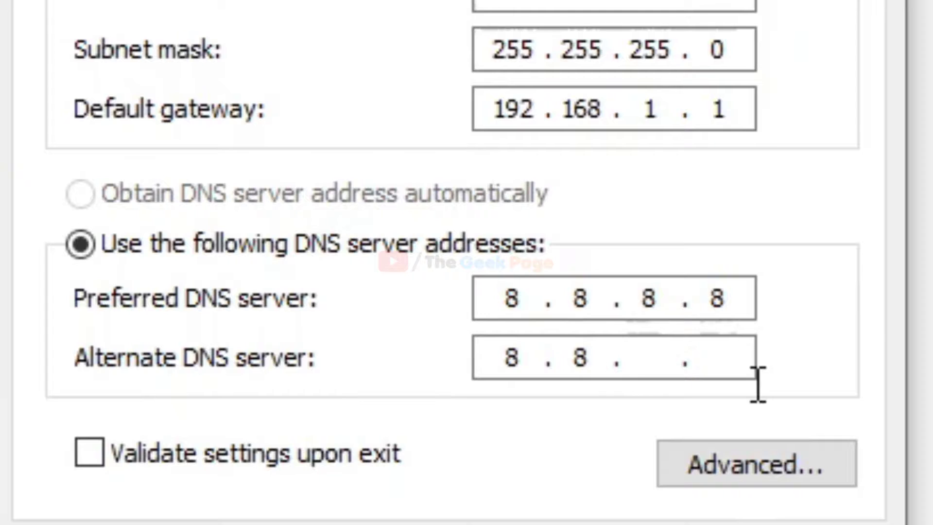
{"action": "left_click", "coordinate": [664, 362]}
{"action": "type", "text": "4"}
{"action": "key", "text": "Tab"}
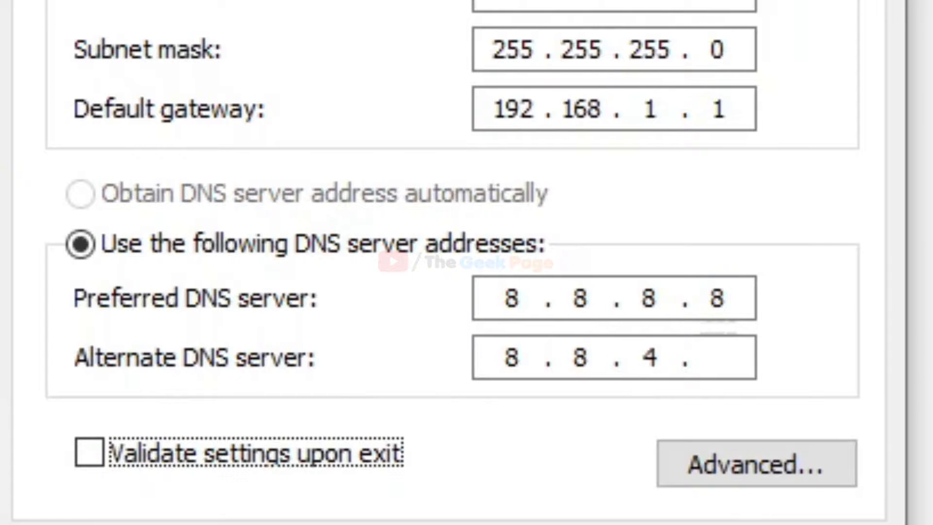
{"action": "left_click", "coordinate": [748, 360]}
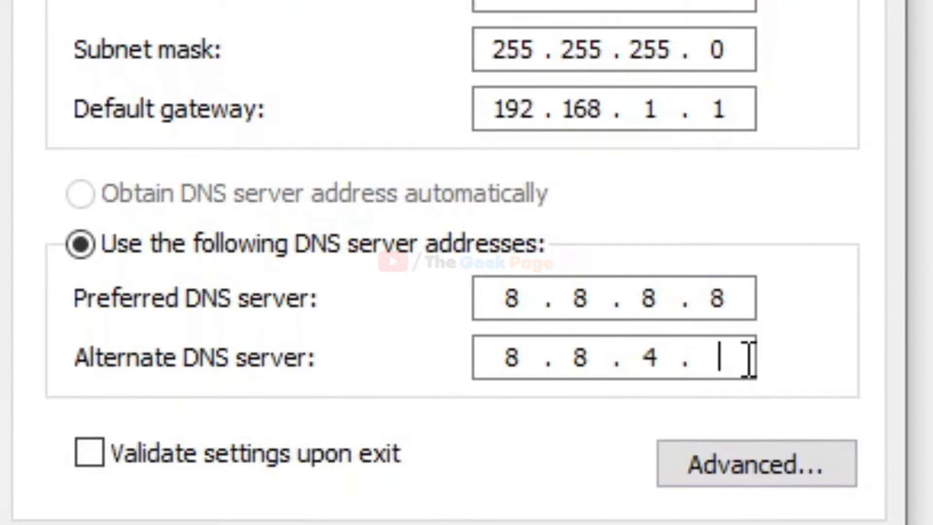
{"action": "type", "text": "4"}
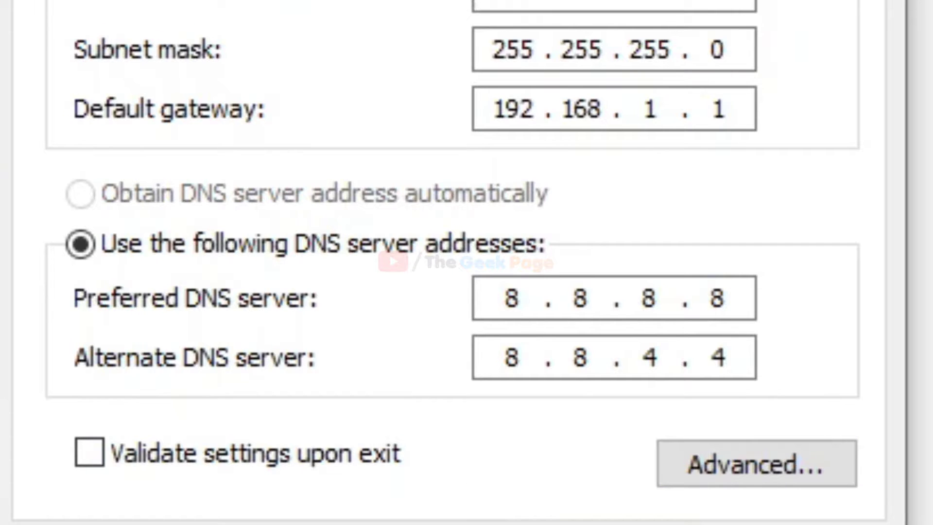
{"action": "key", "text": "Return"}
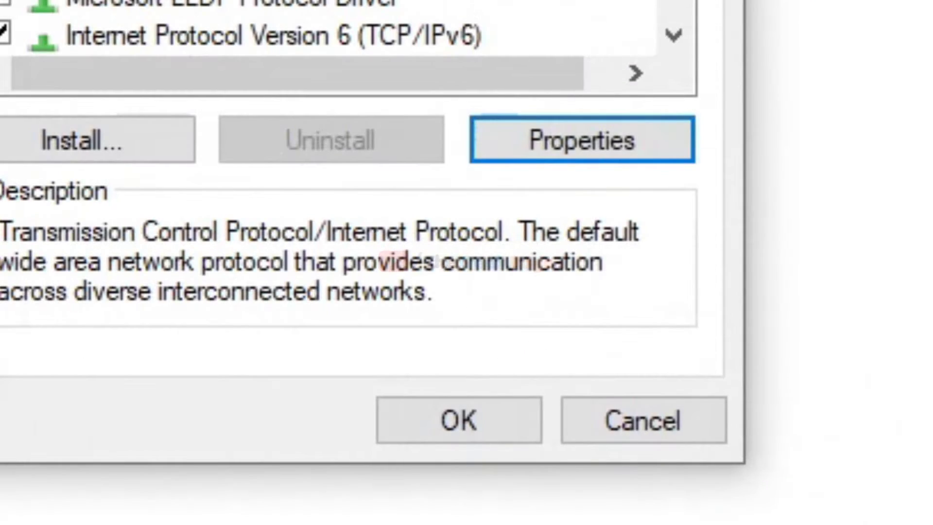